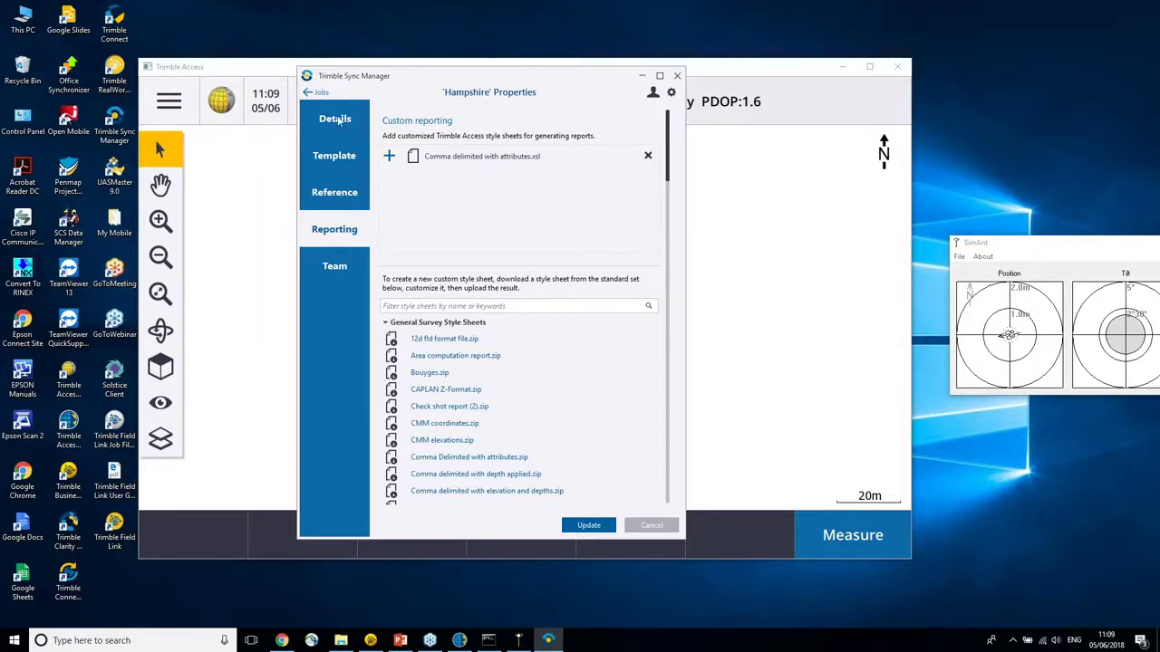
Step: Leave the Hampshire project properties, switch to Trimble Access and start a survey in MyJob1, accepting the base station
{"action": "left_click", "coordinate": [320, 94]}
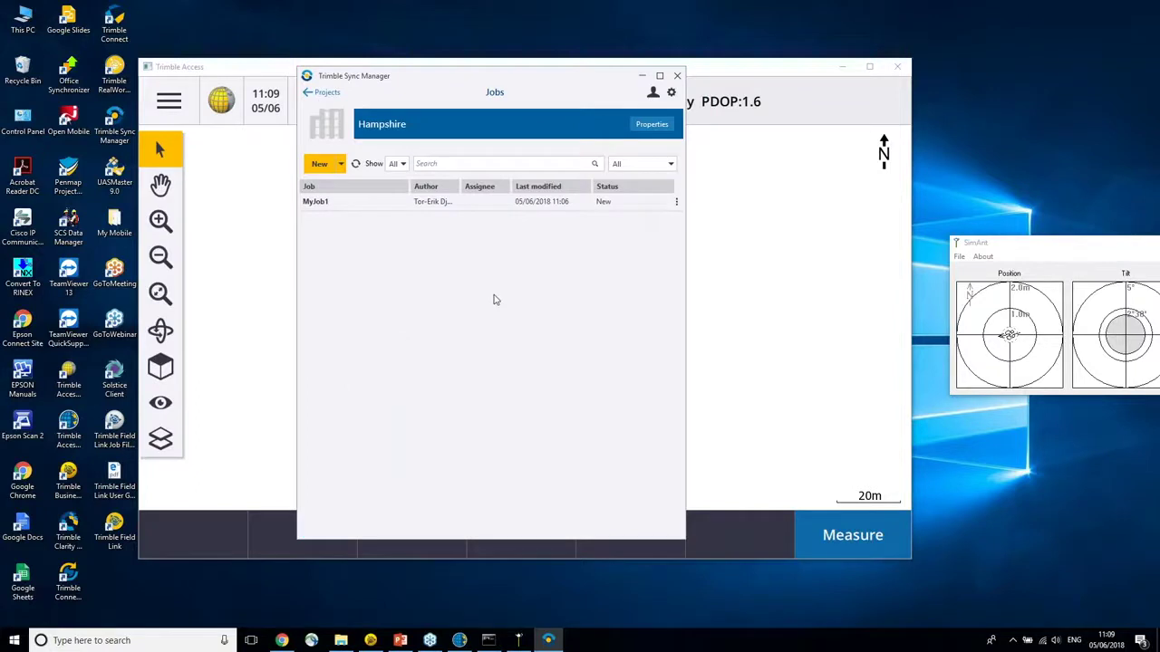
{"action": "left_click", "coordinate": [246, 251]}
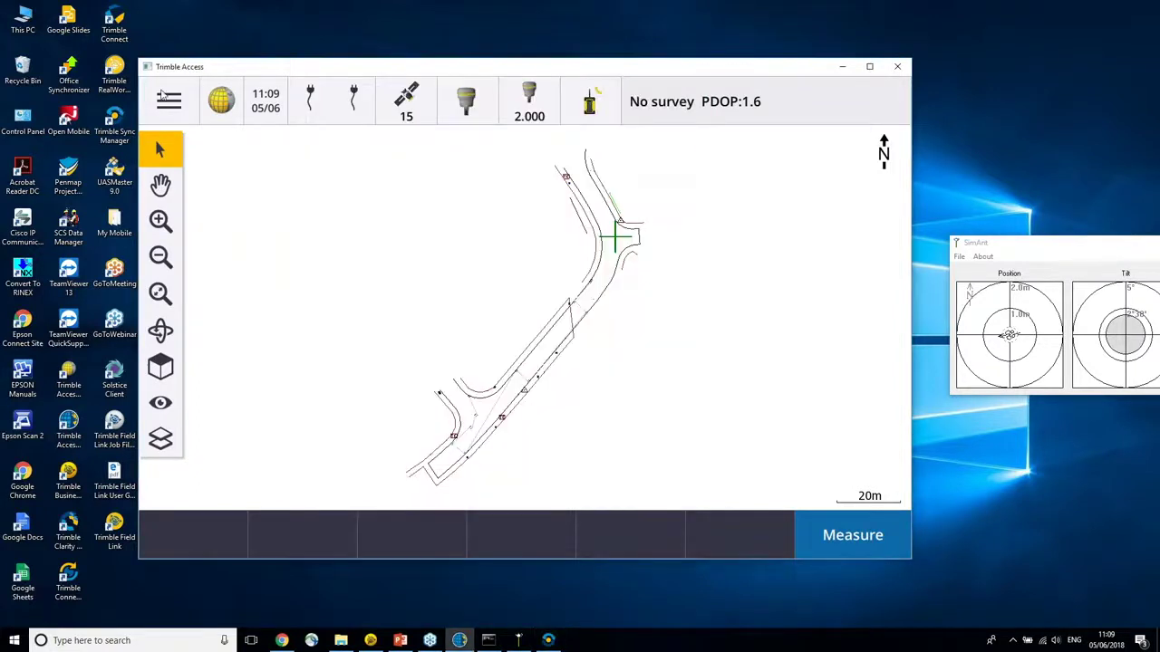
{"action": "left_click", "coordinate": [168, 102]}
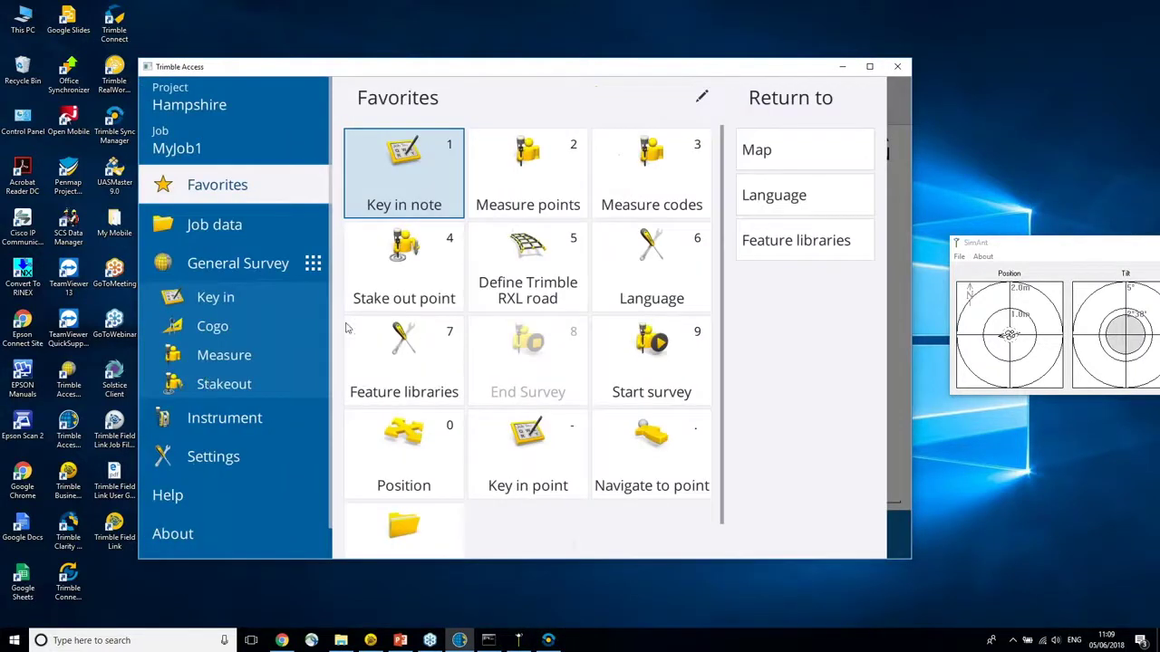
{"action": "left_click", "coordinate": [639, 356]}
{"action": "left_click", "coordinate": [414, 151]}
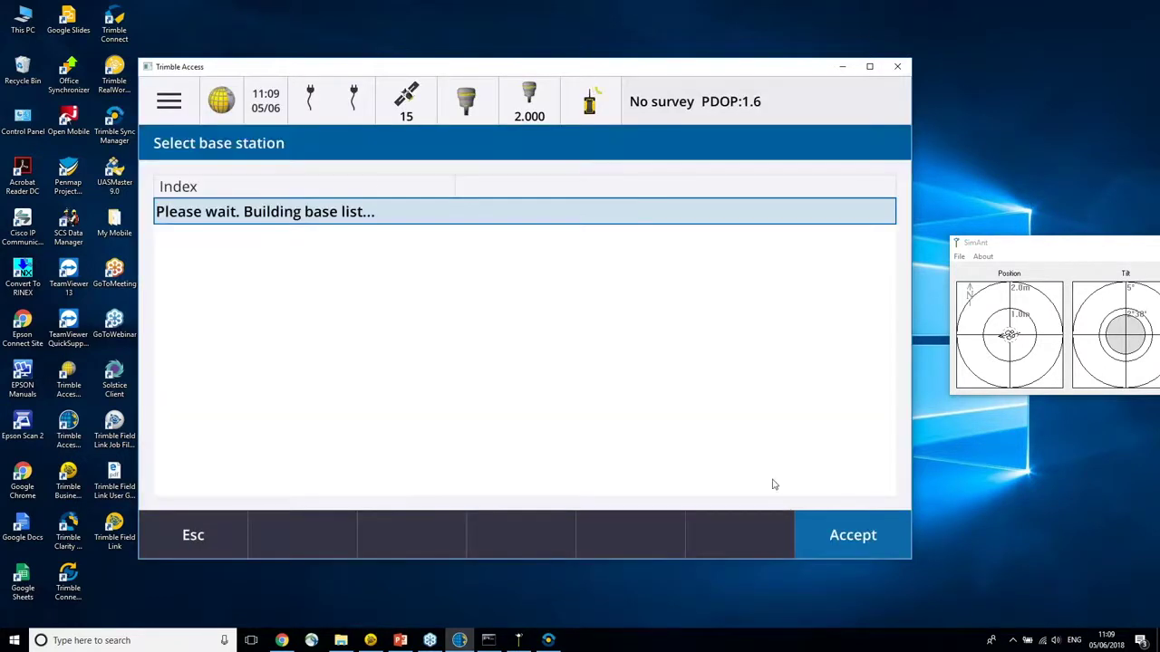
{"action": "left_click", "coordinate": [830, 543]}
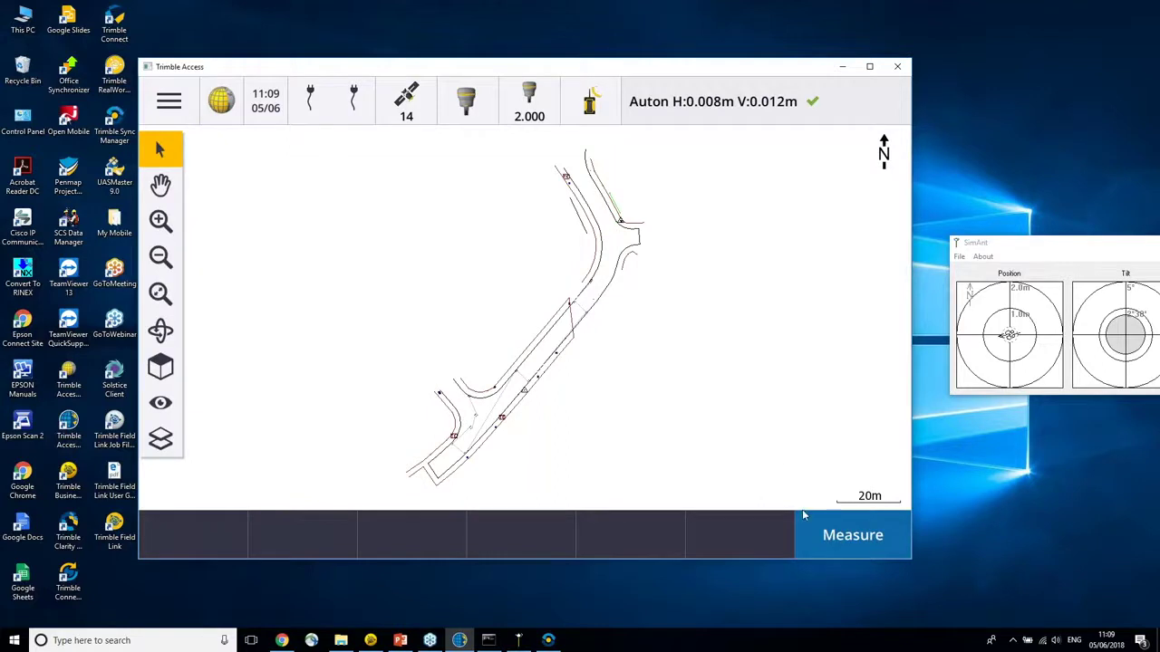
Step: Measure TED24 as a topo point with a 2.000 m antenna height to the bottom of quick release
{"action": "left_click", "coordinate": [851, 538]}
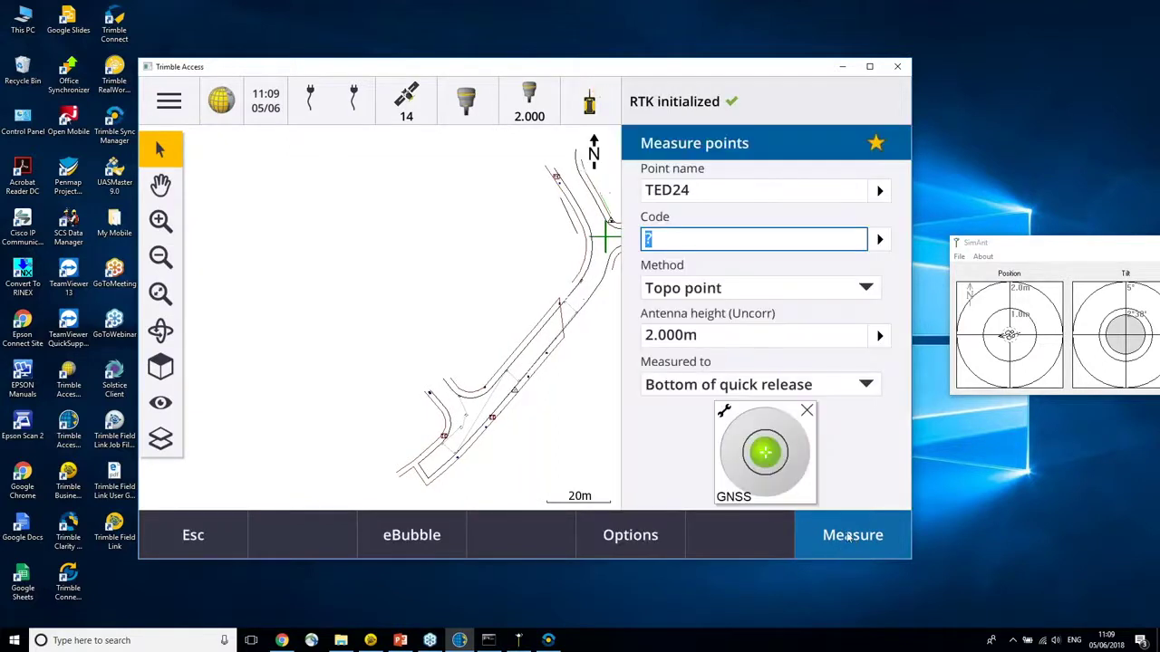
{"action": "left_click", "coordinate": [849, 536]}
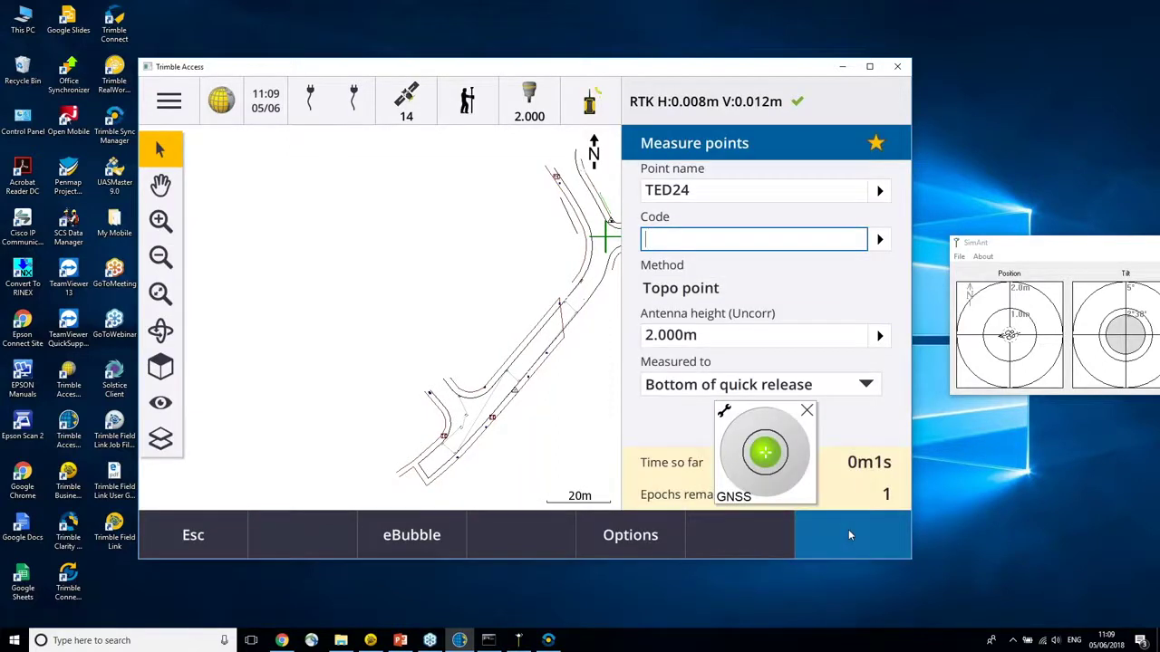
{"action": "left_click", "coordinate": [849, 534]}
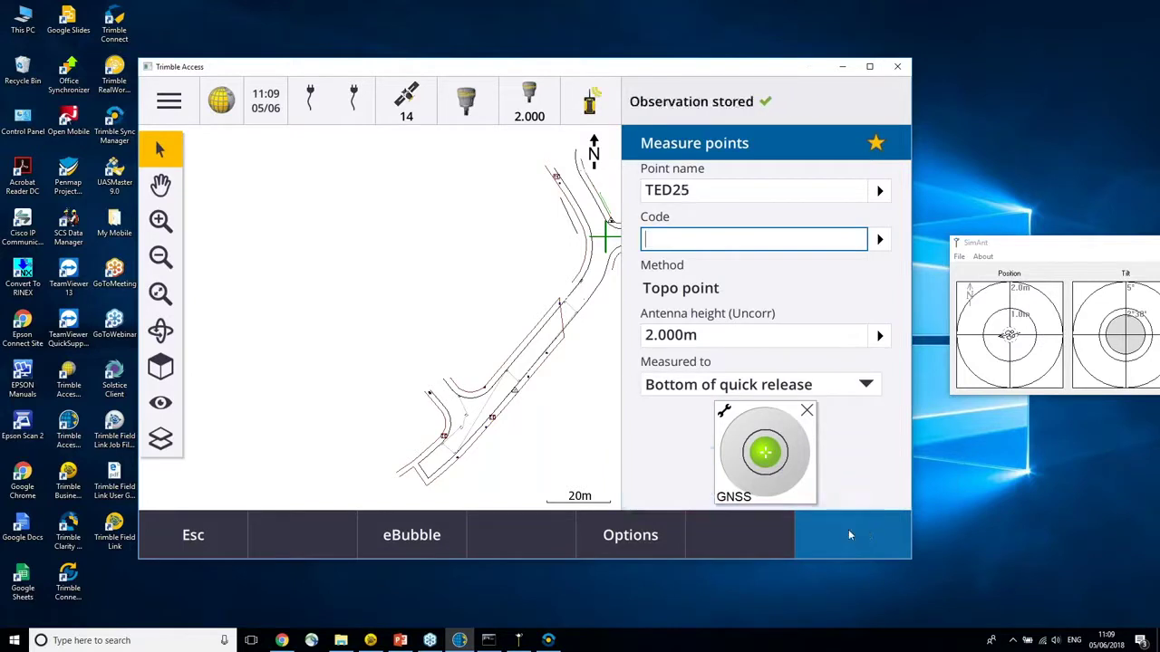
Step: Move the simulated antenna to a new position in SimAnt and measure topo point TED25
{"action": "left_click", "coordinate": [983, 314]}
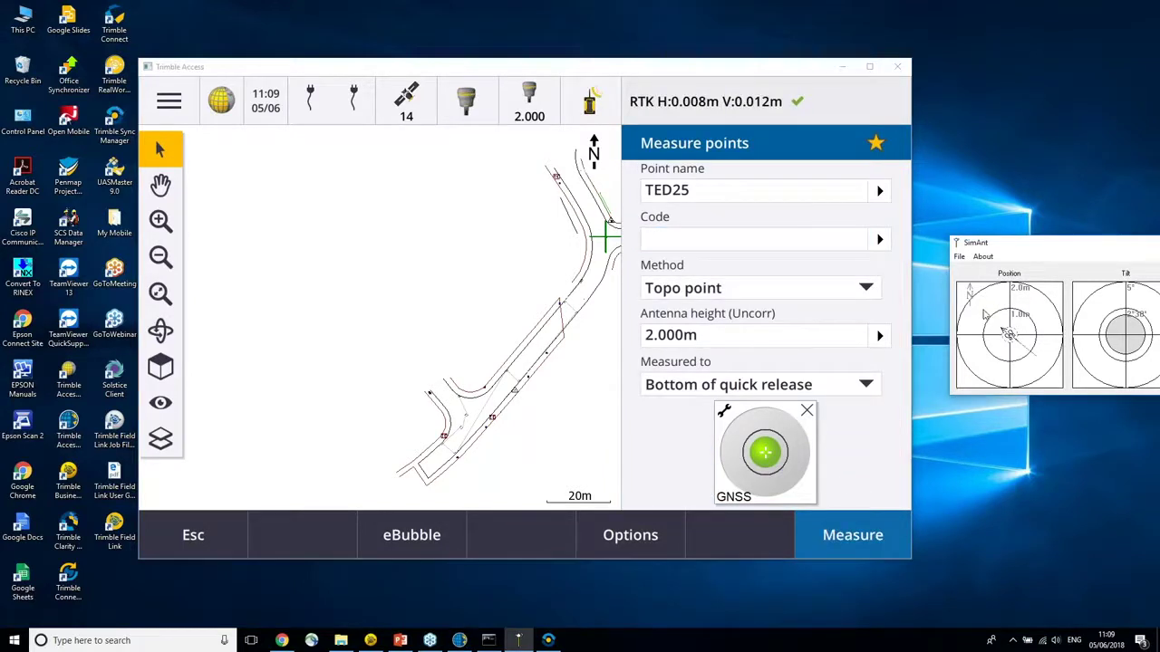
{"action": "left_click", "coordinate": [848, 536]}
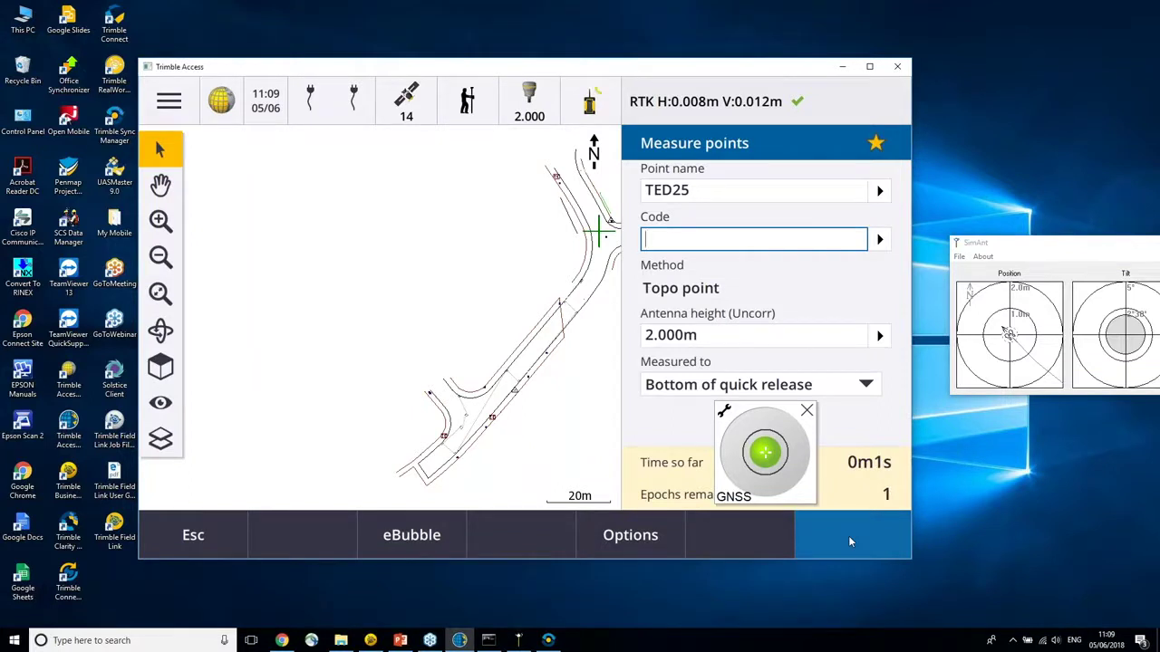
{"action": "left_click", "coordinate": [850, 537]}
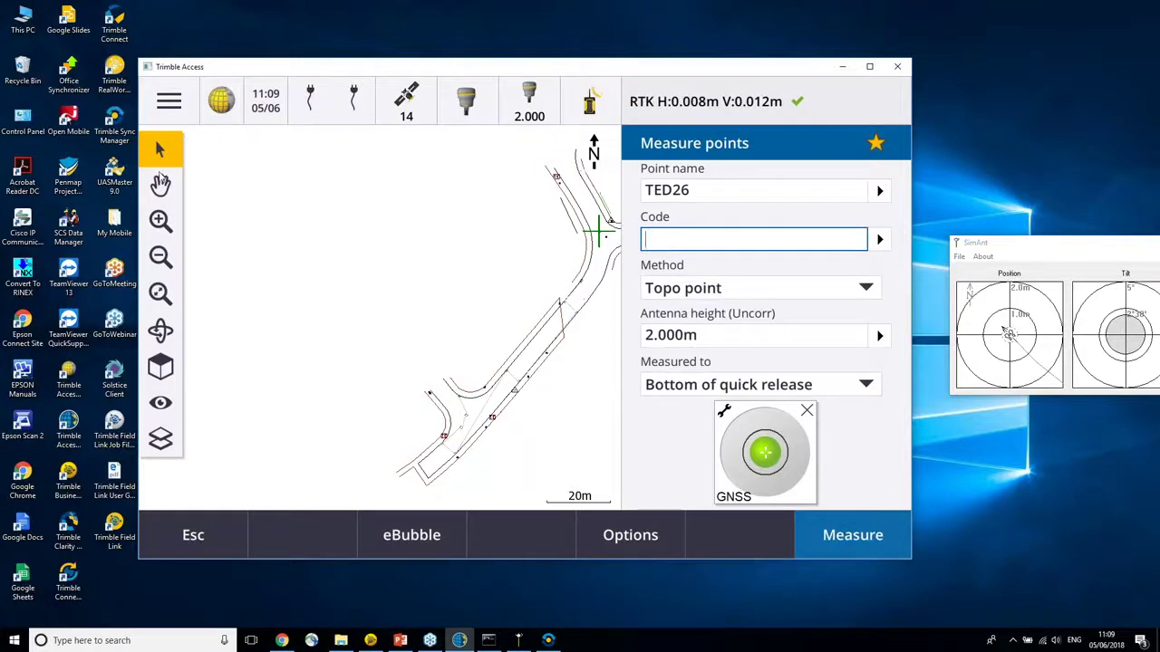
Step: Open the Hampshire job list and set the status of MyJob1 to In progress
{"action": "left_click", "coordinate": [170, 103]}
{"action": "left_click", "coordinate": [184, 150]}
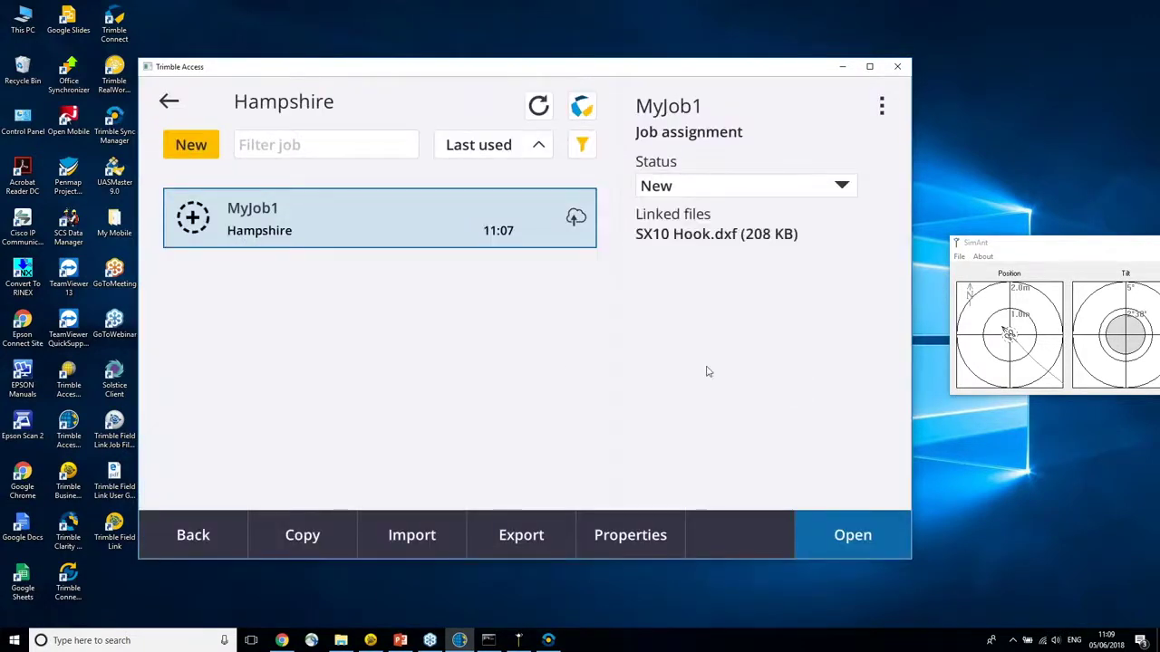
{"action": "left_click", "coordinate": [843, 188]}
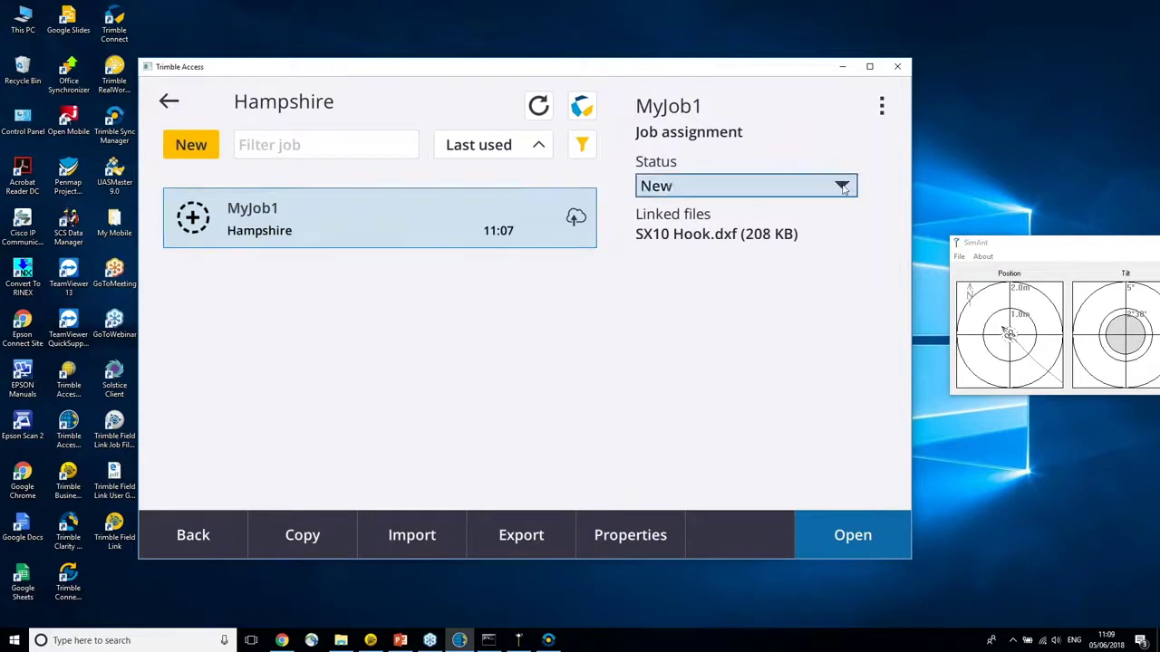
{"action": "left_click", "coordinate": [763, 251]}
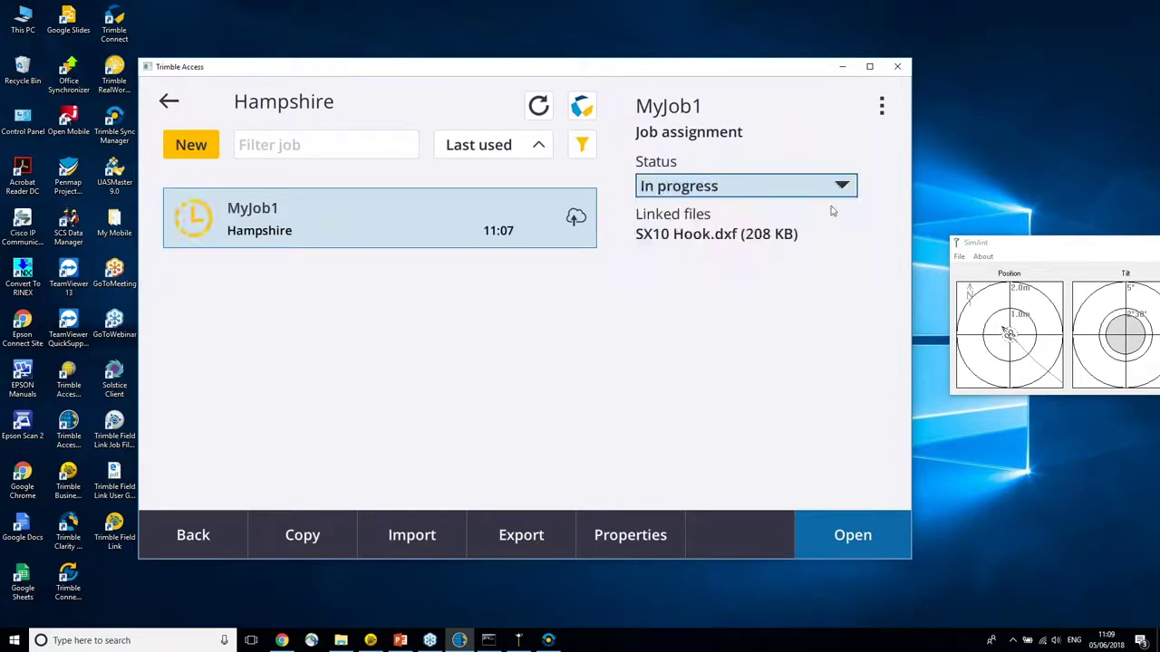
Step: Check the transfer options for MyJob1 and set its job status to Field work complete
{"action": "left_click", "coordinate": [880, 106]}
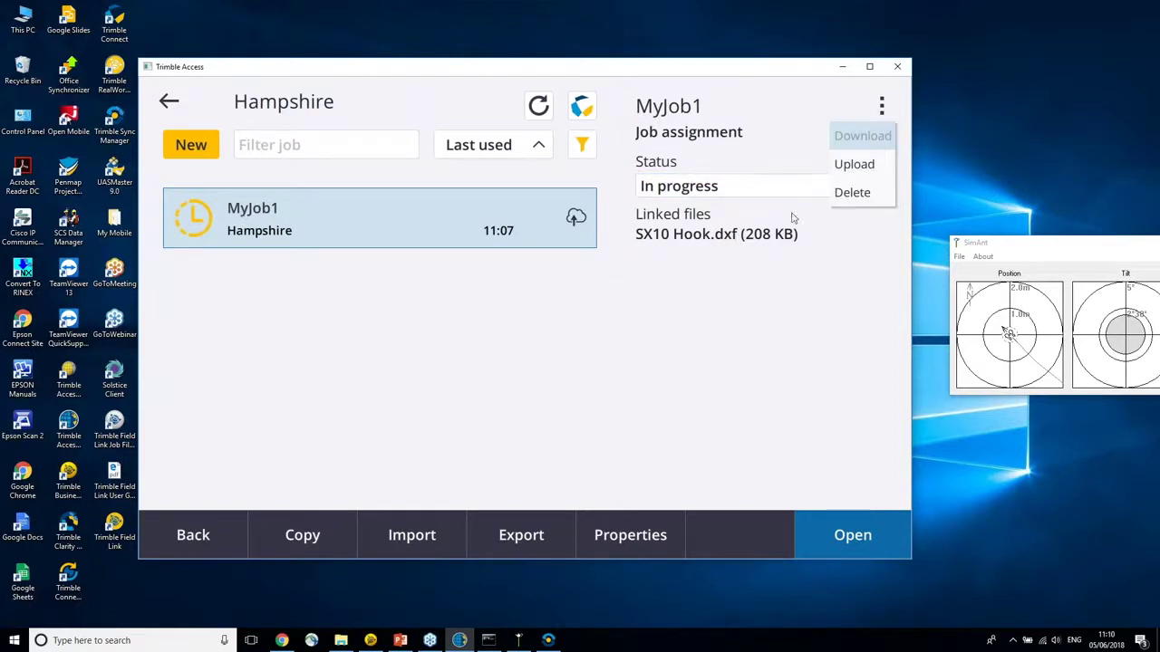
{"action": "left_click", "coordinate": [794, 149]}
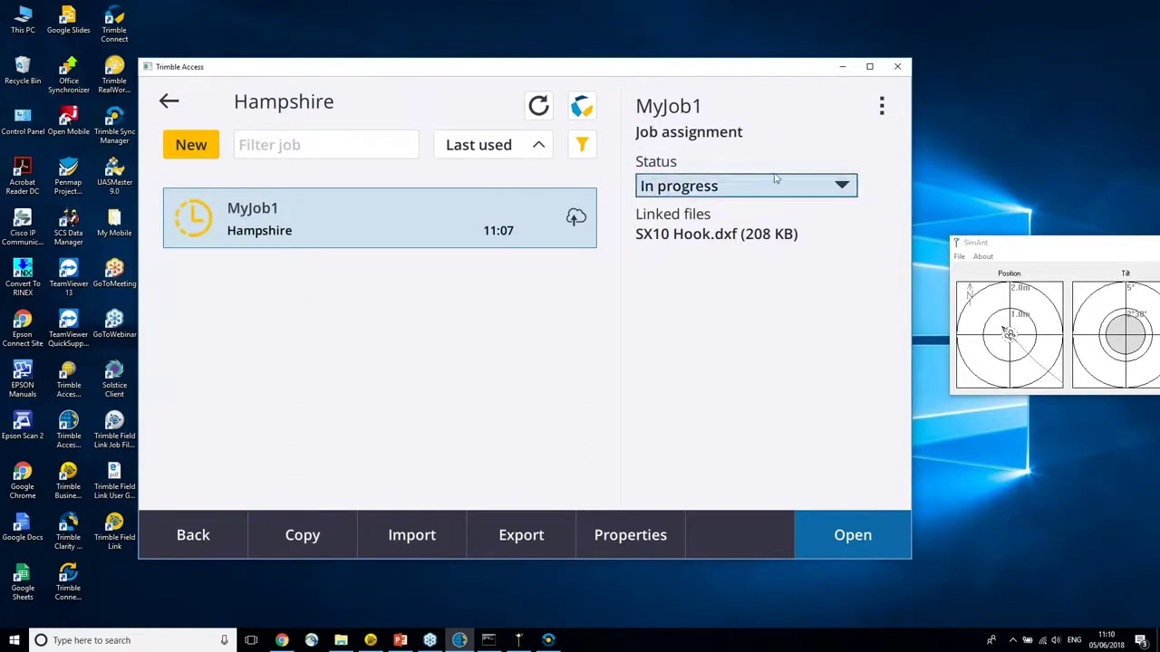
{"action": "left_click", "coordinate": [839, 188]}
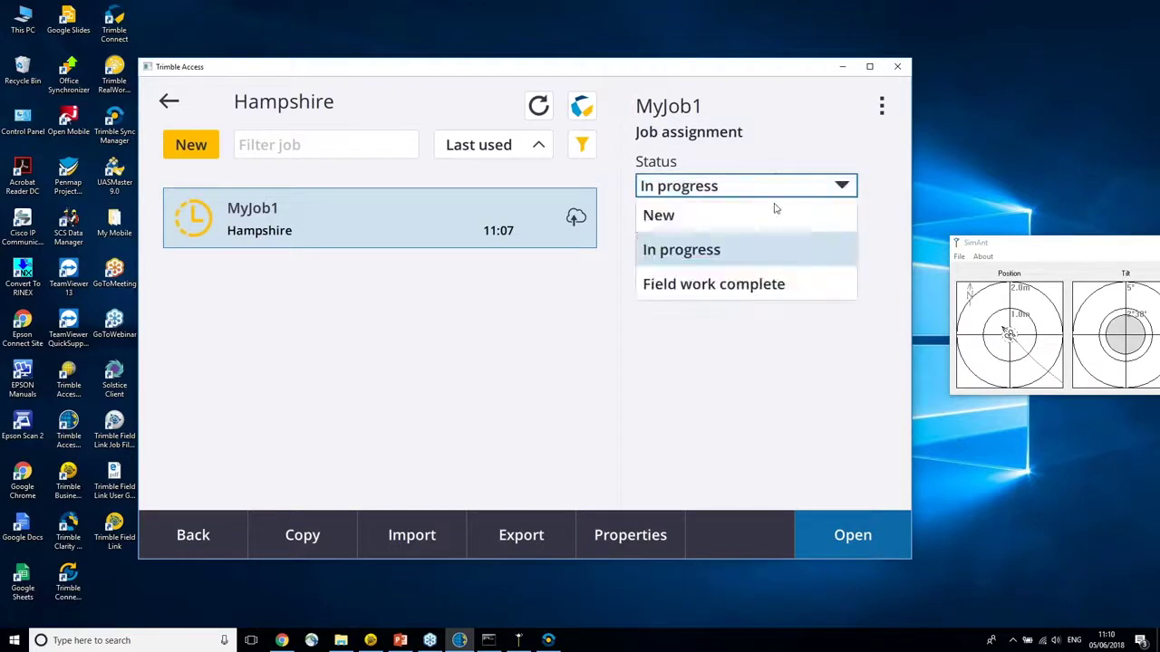
{"action": "left_click", "coordinate": [721, 286]}
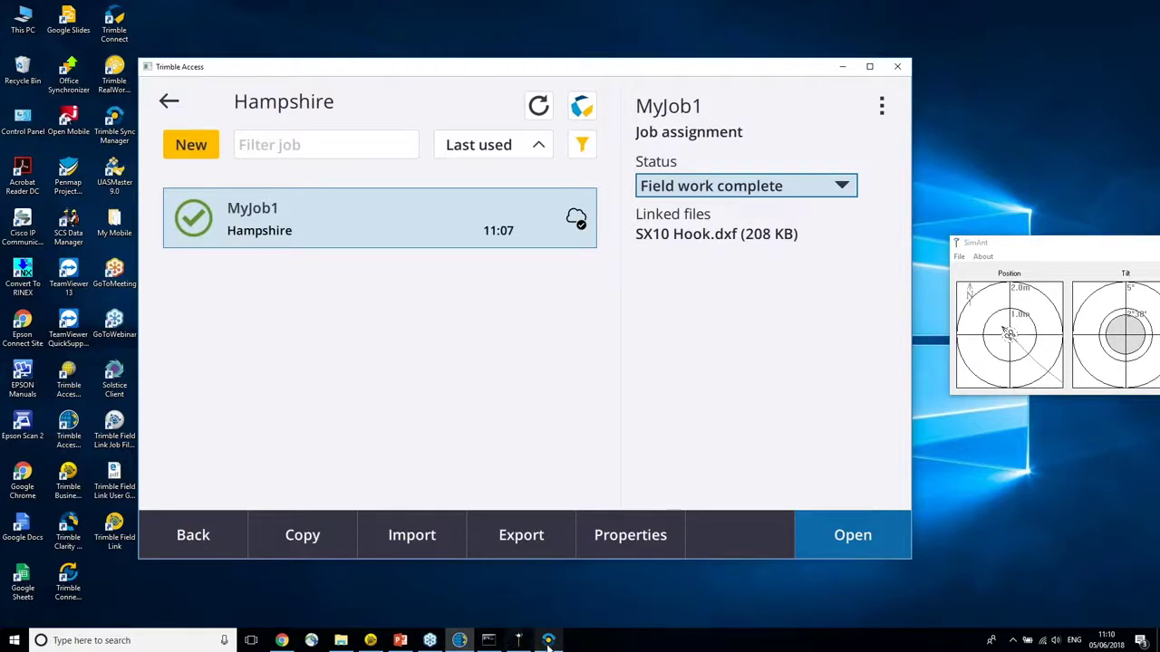
Step: Switch to Trimble Sync Manager, refresh the Hampshire job list and review the field work of MyJob1
{"action": "left_click", "coordinate": [460, 640]}
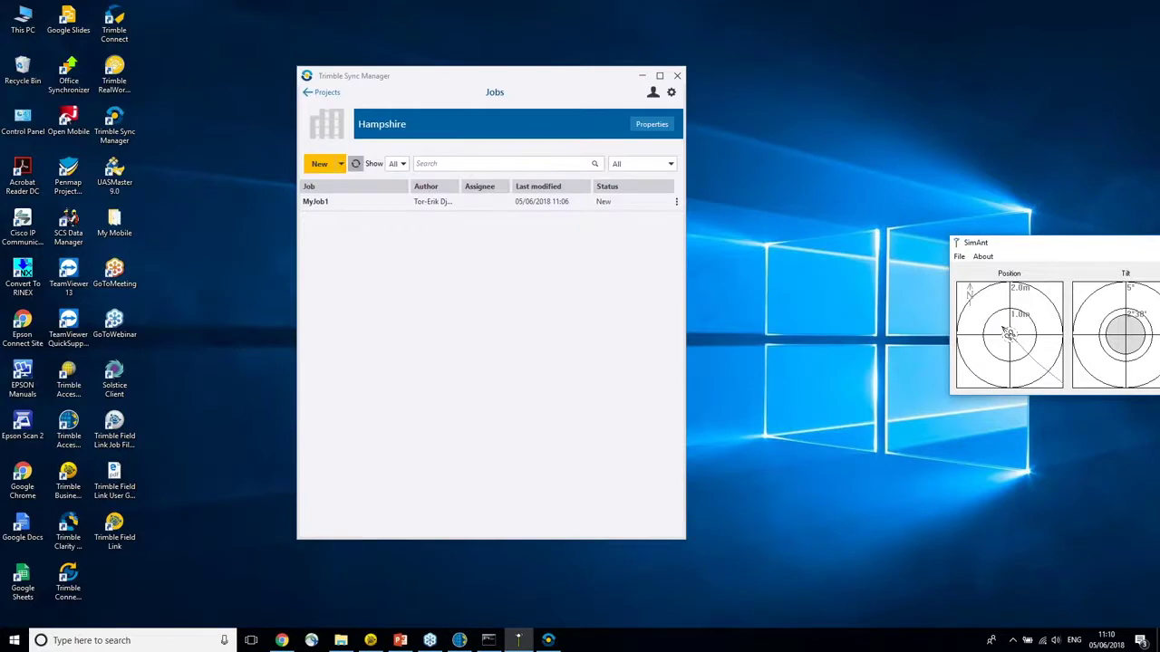
{"action": "left_click", "coordinate": [356, 165]}
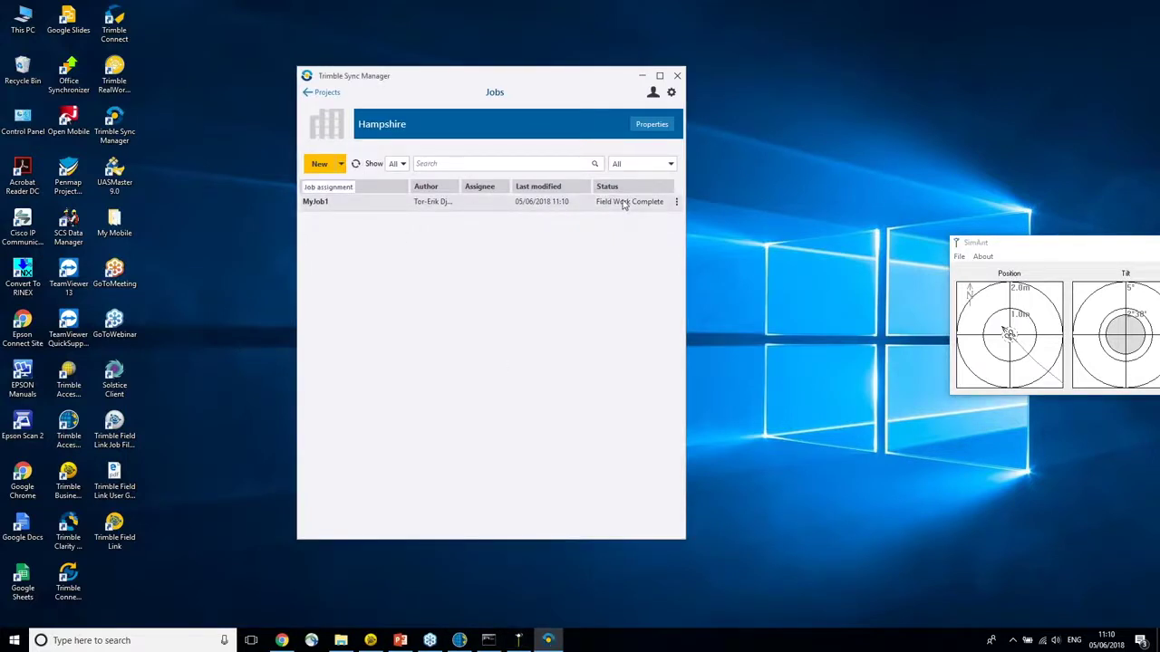
{"action": "double_click", "coordinate": [378, 207]}
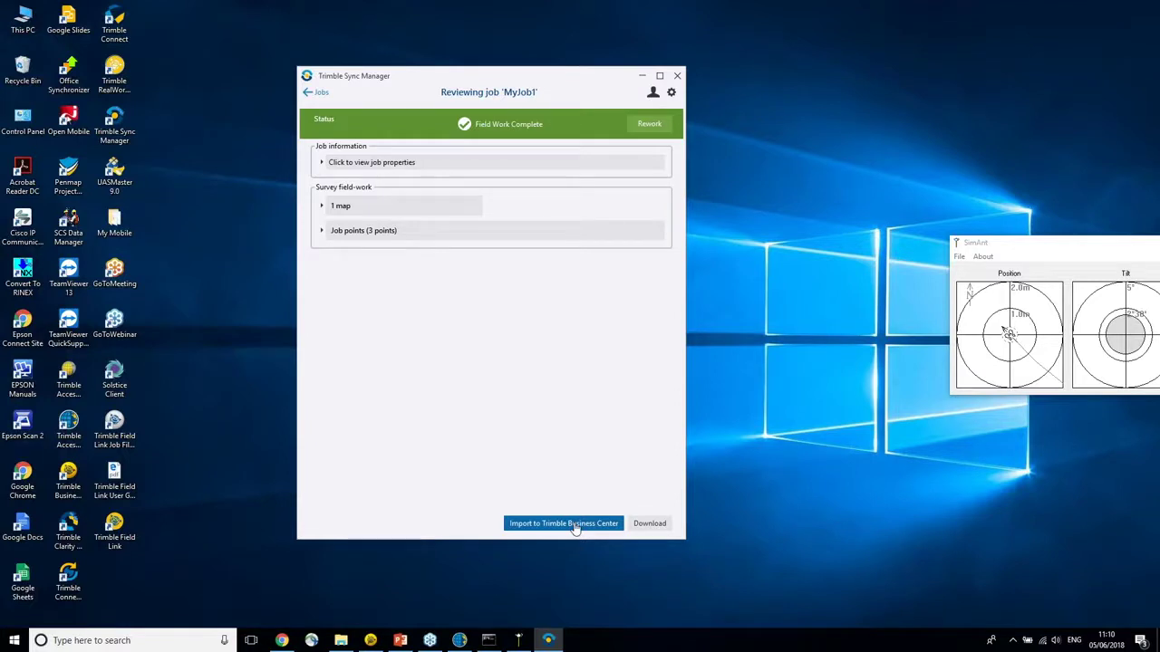
{"action": "left_click", "coordinate": [312, 93]}
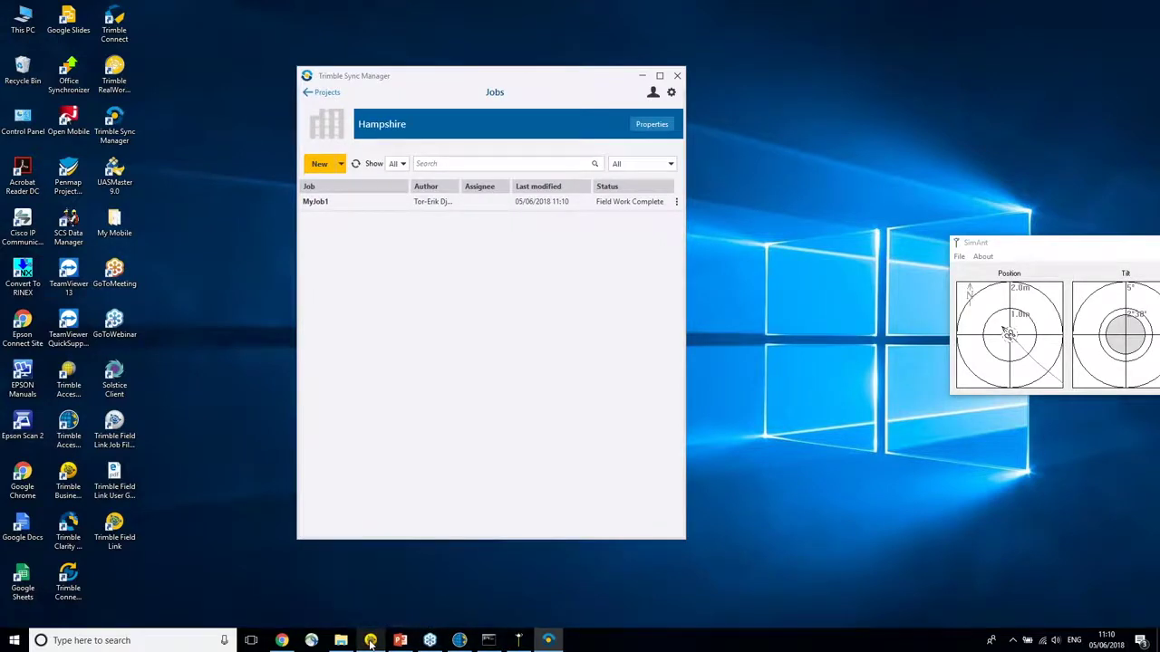
Step: Switch to Trimble Business Center and select the whole surface with its points and lines for Trimble Sync, with points set to Embed in Job
{"action": "left_click", "coordinate": [371, 641]}
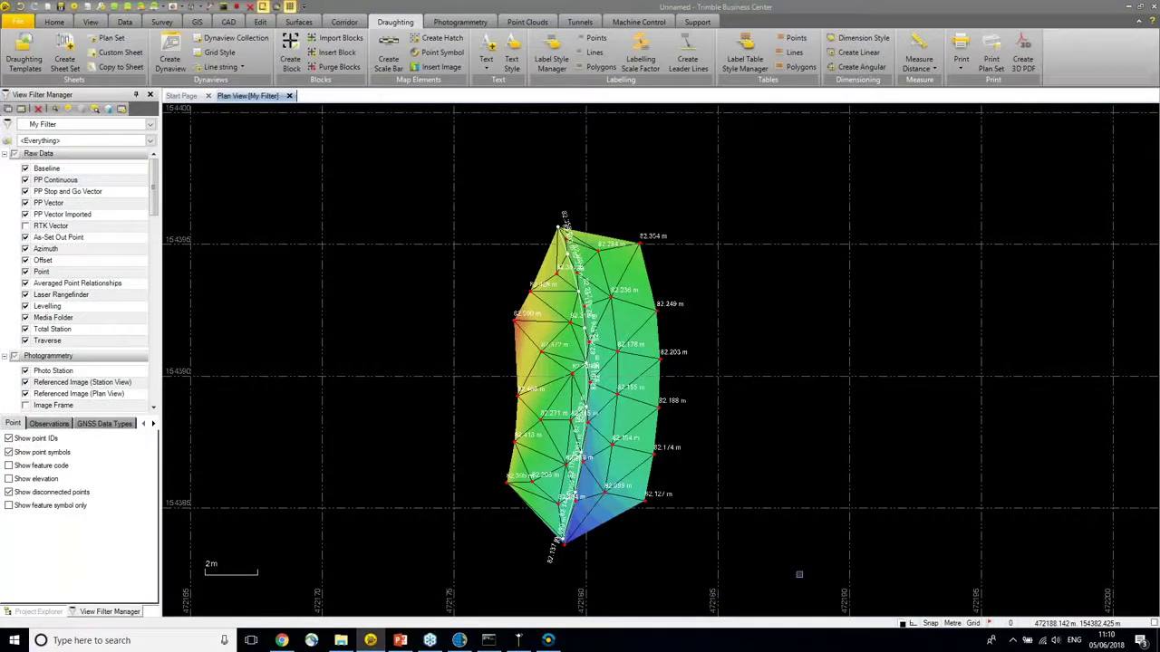
{"action": "left_click", "coordinate": [55, 24]}
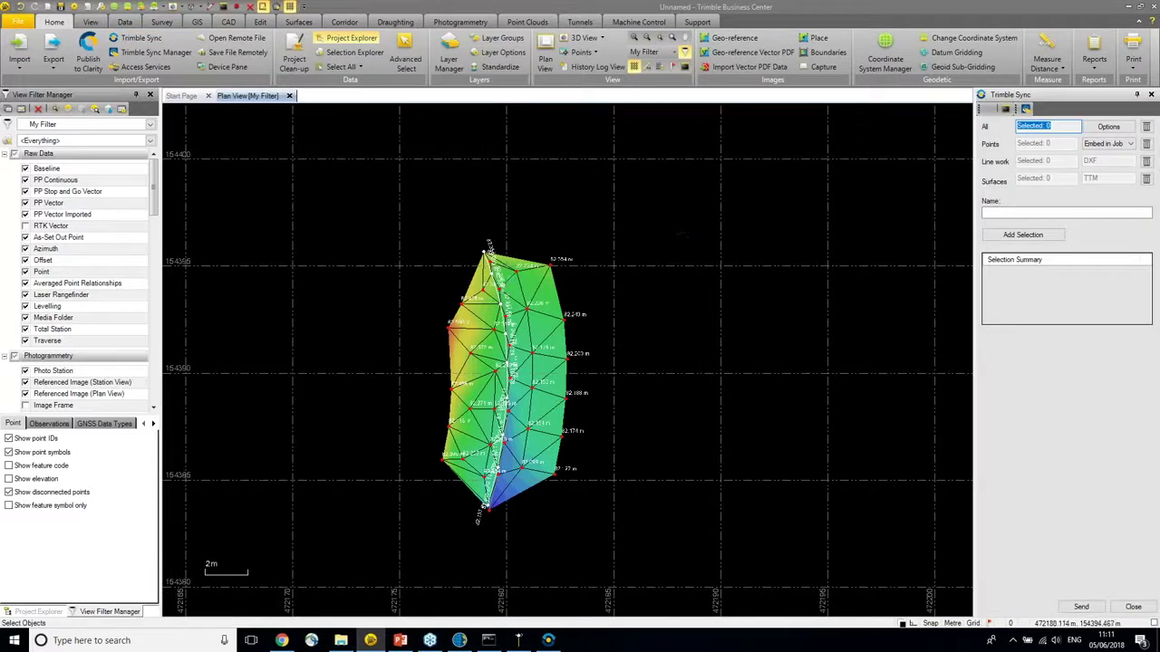
{"action": "left_click_drag", "start_coordinate": [292, 196], "coordinate": [659, 572]}
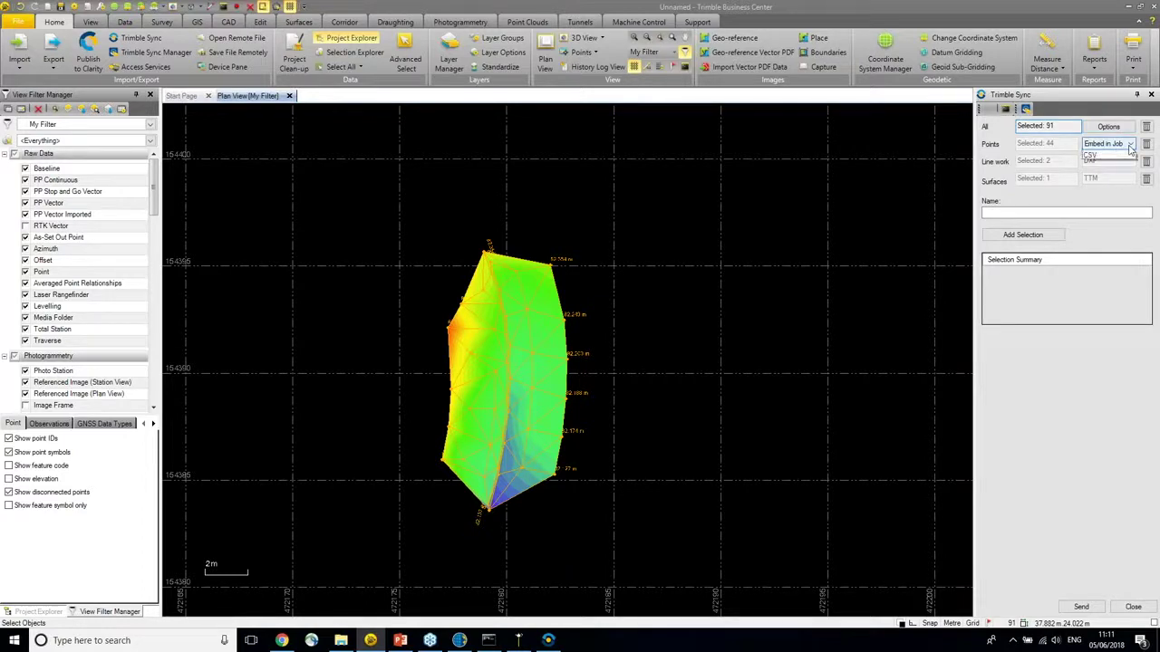
{"action": "left_click", "coordinate": [1130, 146]}
{"action": "left_click", "coordinate": [1129, 153]}
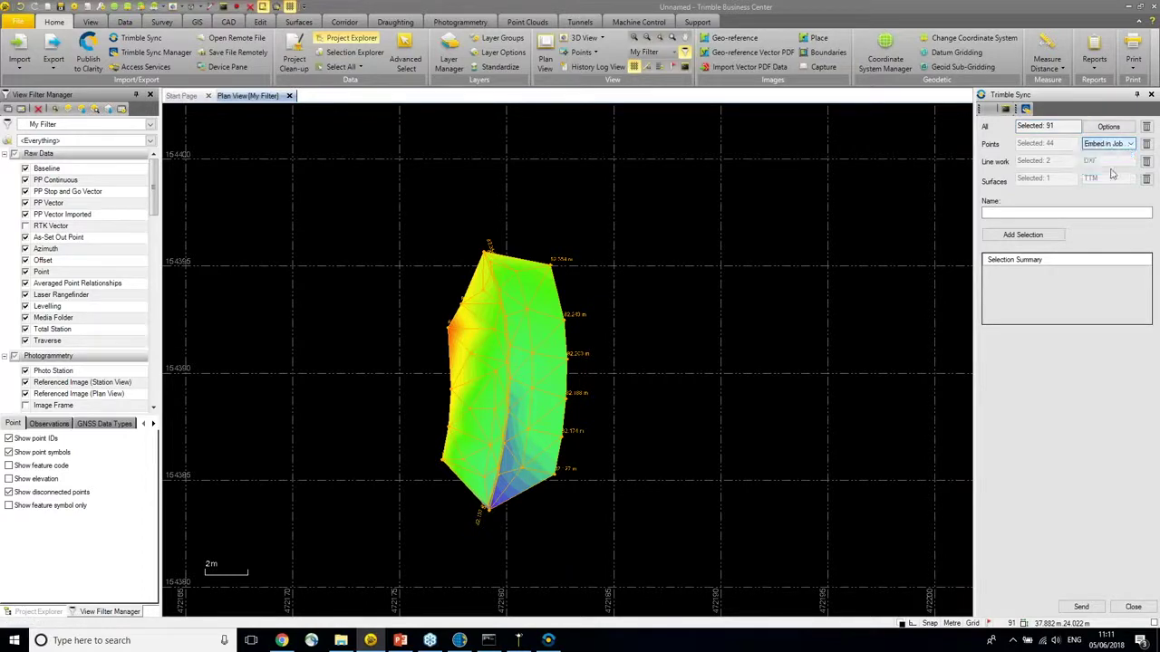
Step: Add the selected data as a selection named HH and send it to Trimble Sync Manager
{"action": "left_click", "coordinate": [1021, 212]}
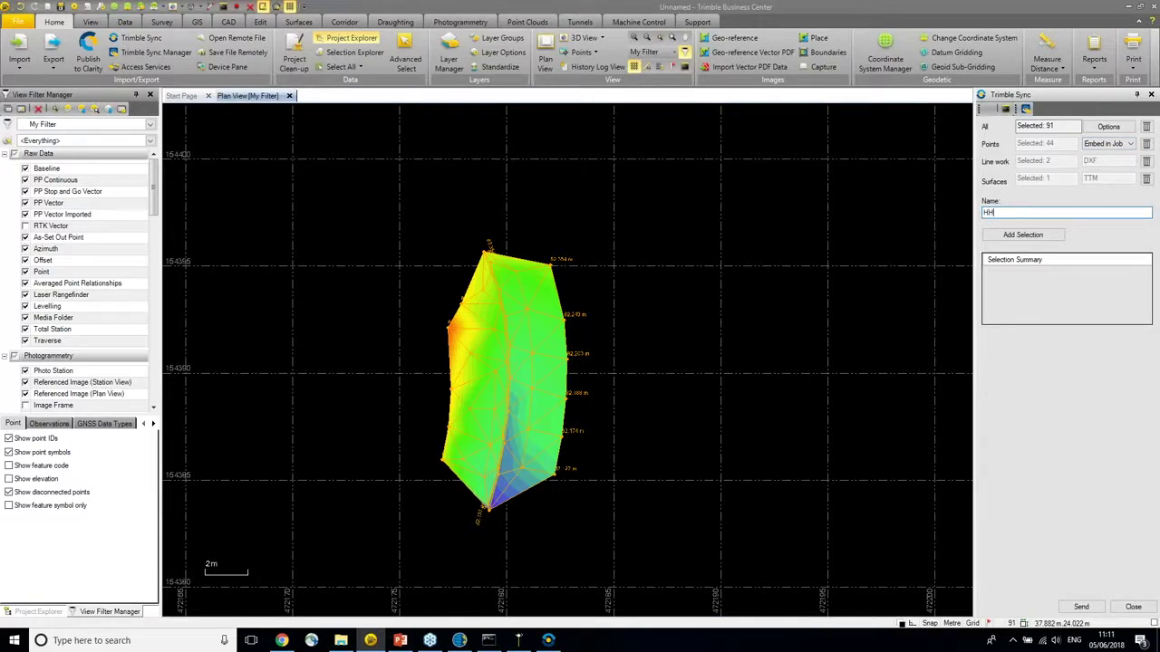
{"action": "left_click", "coordinate": [1024, 234]}
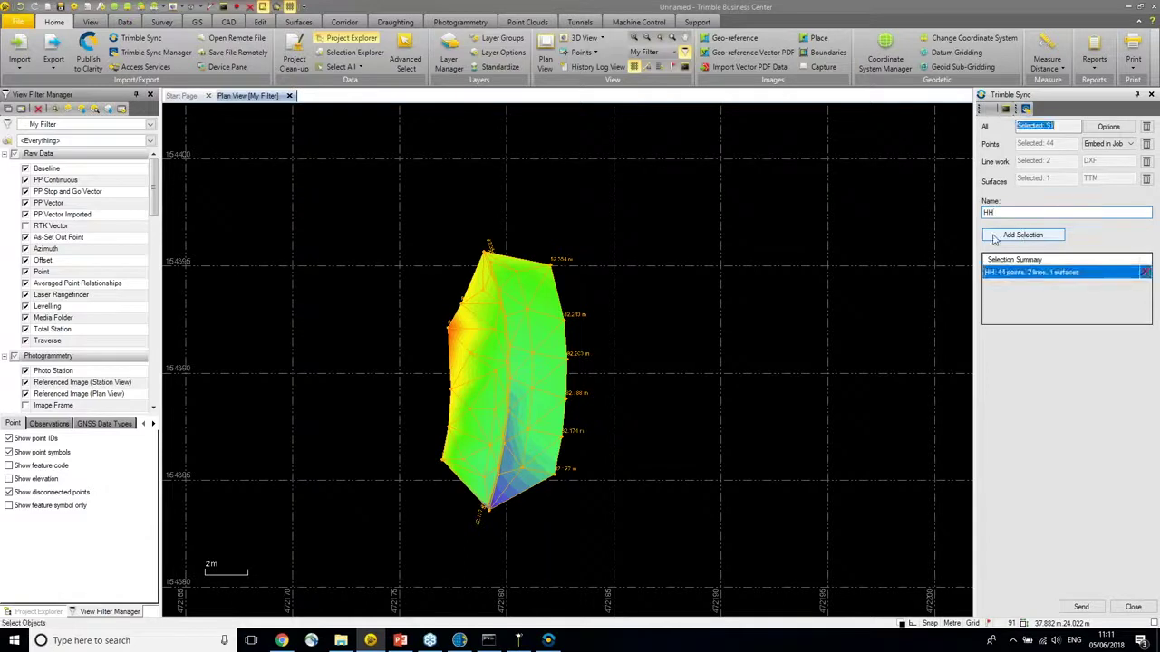
{"action": "left_click", "coordinate": [1082, 607]}
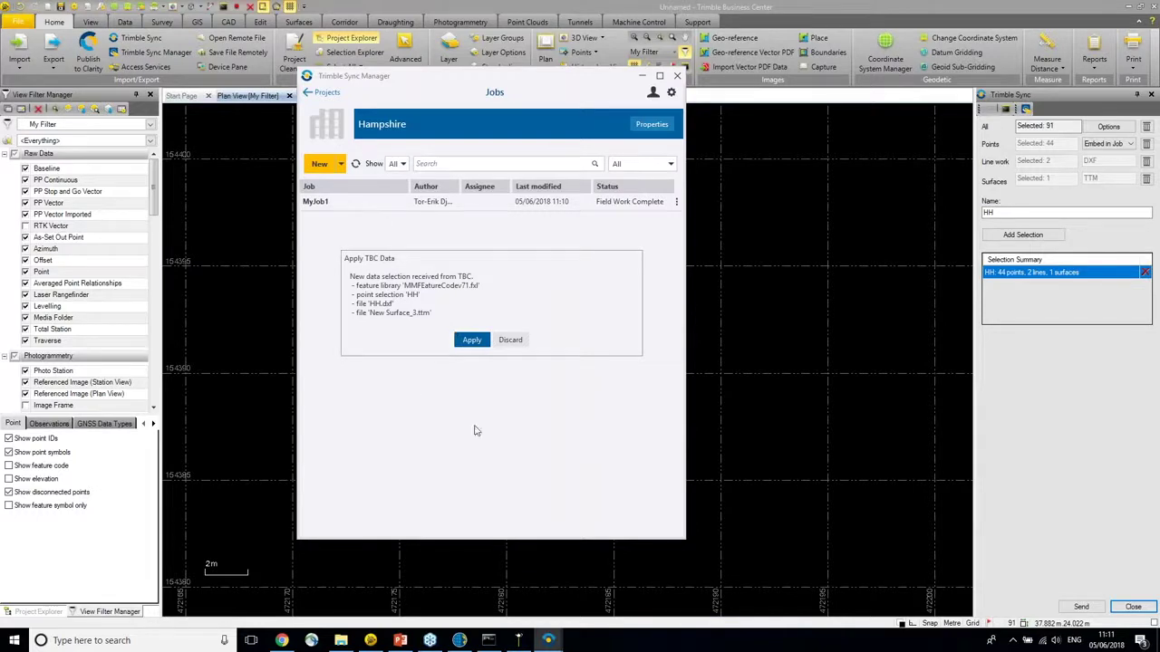
Step: Apply the received Trimble Business Center data to a new job in the Hampshire project and name it MyJob2
{"action": "left_click", "coordinate": [471, 341]}
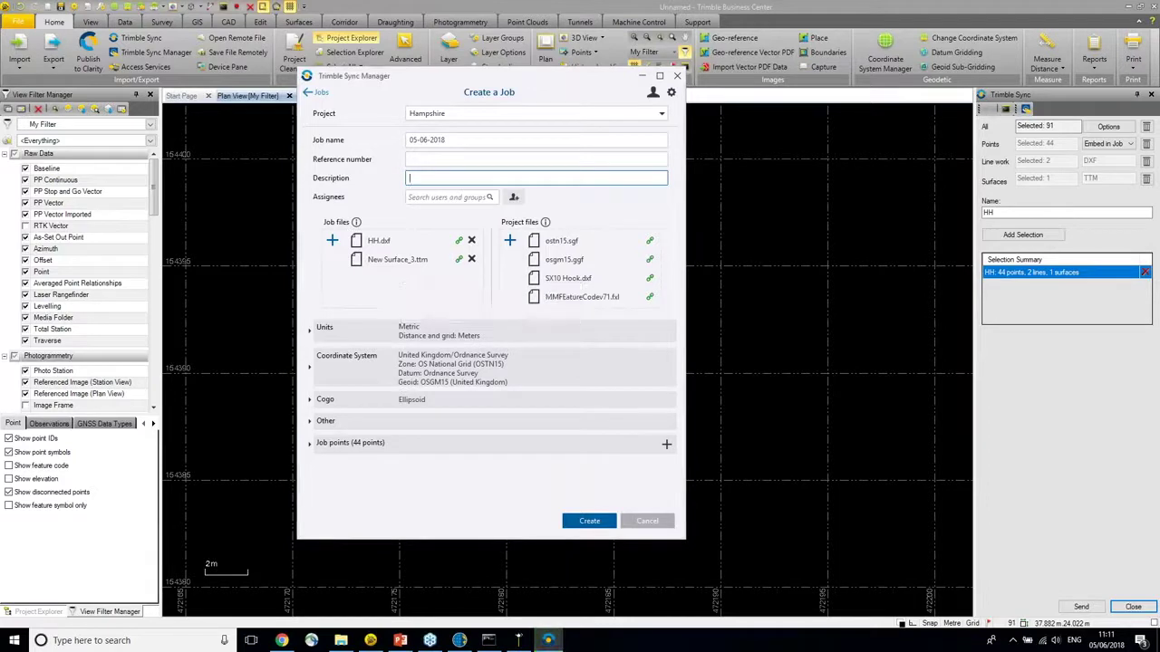
{"action": "triple_click", "coordinate": [453, 140]}
{"action": "type", "text": "MyJob2"}
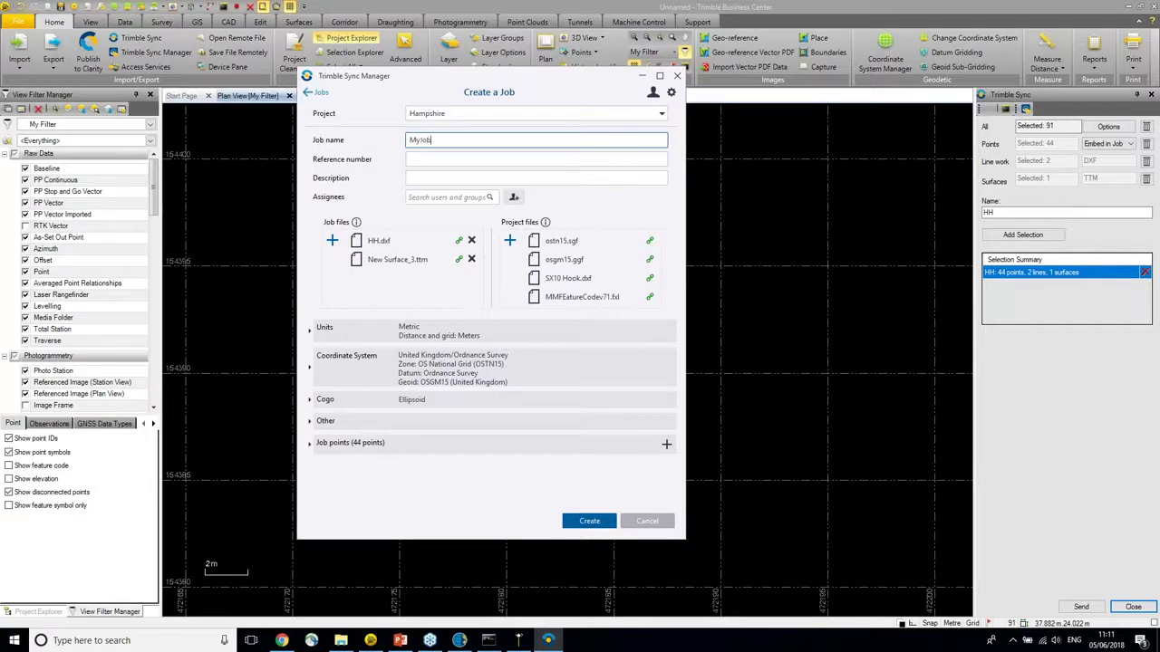
Step: Set the new job's Cogo distances to Ground and create the job
{"action": "left_click", "coordinate": [447, 401]}
{"action": "left_click", "coordinate": [655, 424]}
{"action": "left_click", "coordinate": [435, 446]}
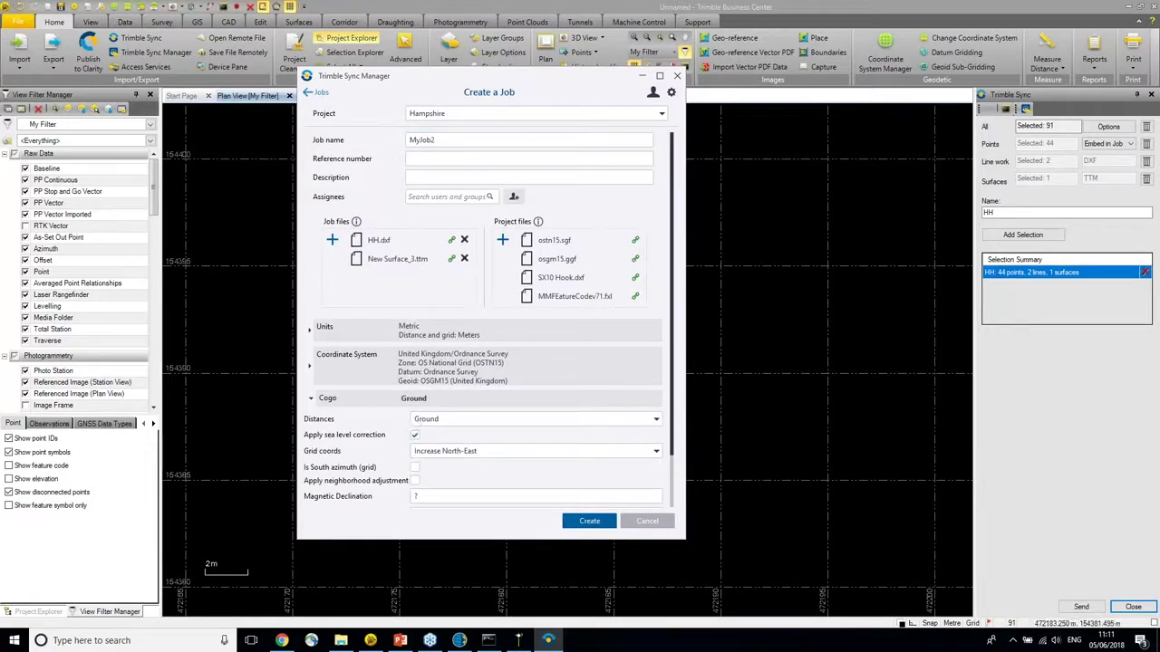
{"action": "left_click", "coordinate": [590, 522]}
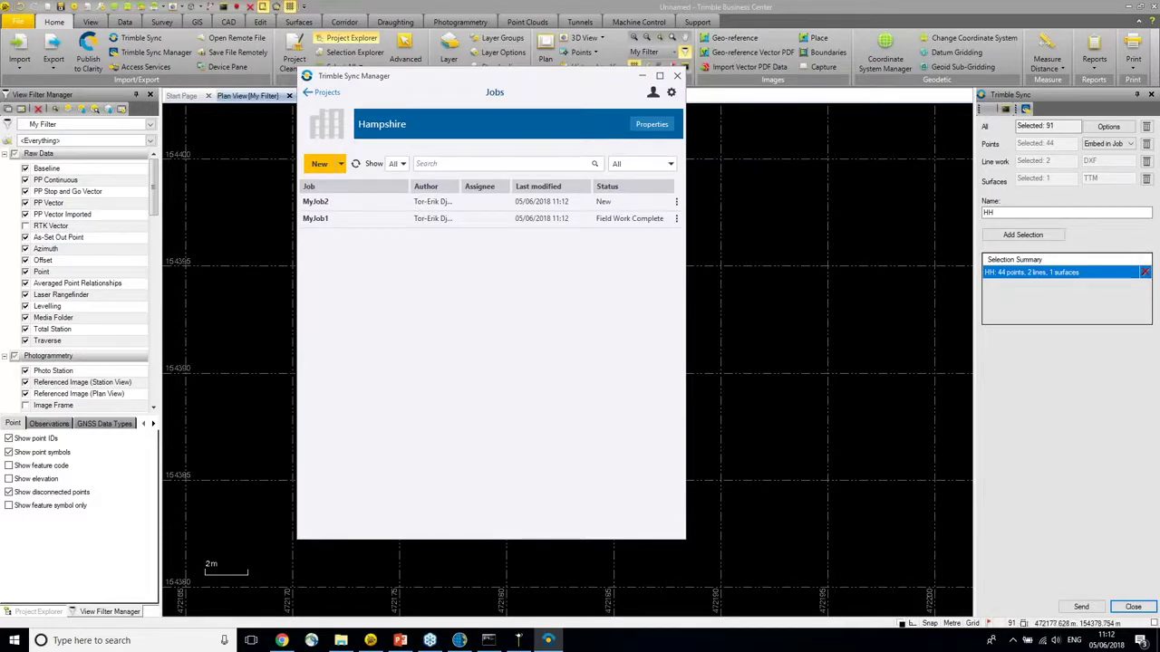
Step: Switch to Trimble Access, reopen the Hampshire project and open MyJob2, ending the running survey without powering down the receiver
{"action": "left_click", "coordinate": [459, 641]}
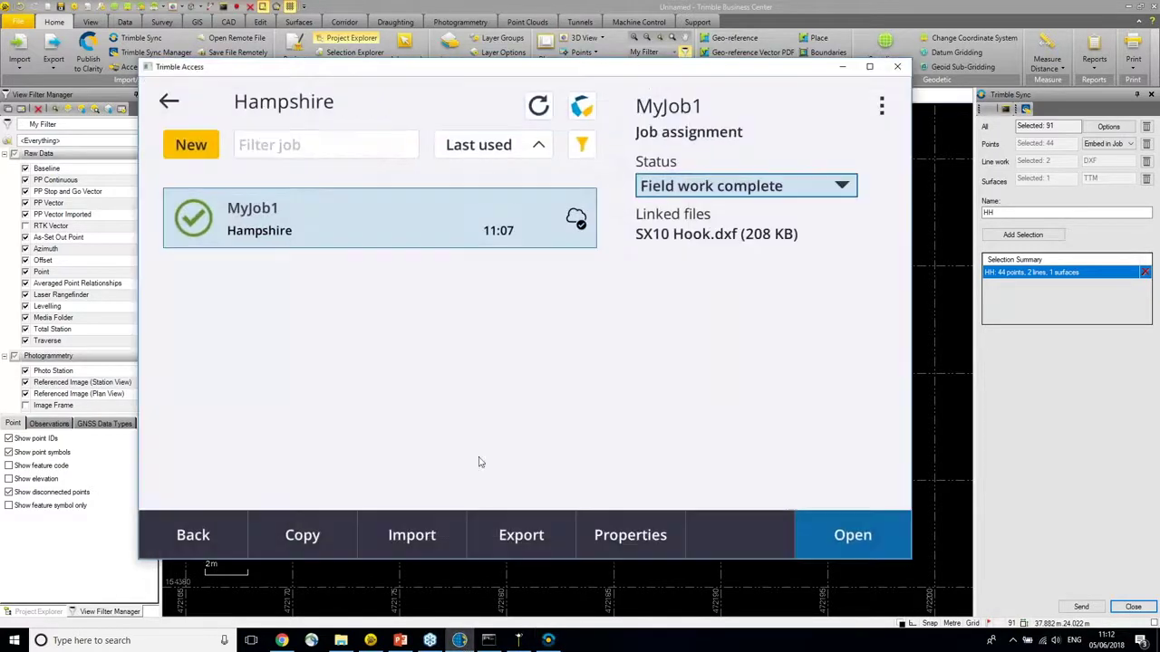
{"action": "left_click", "coordinate": [166, 106]}
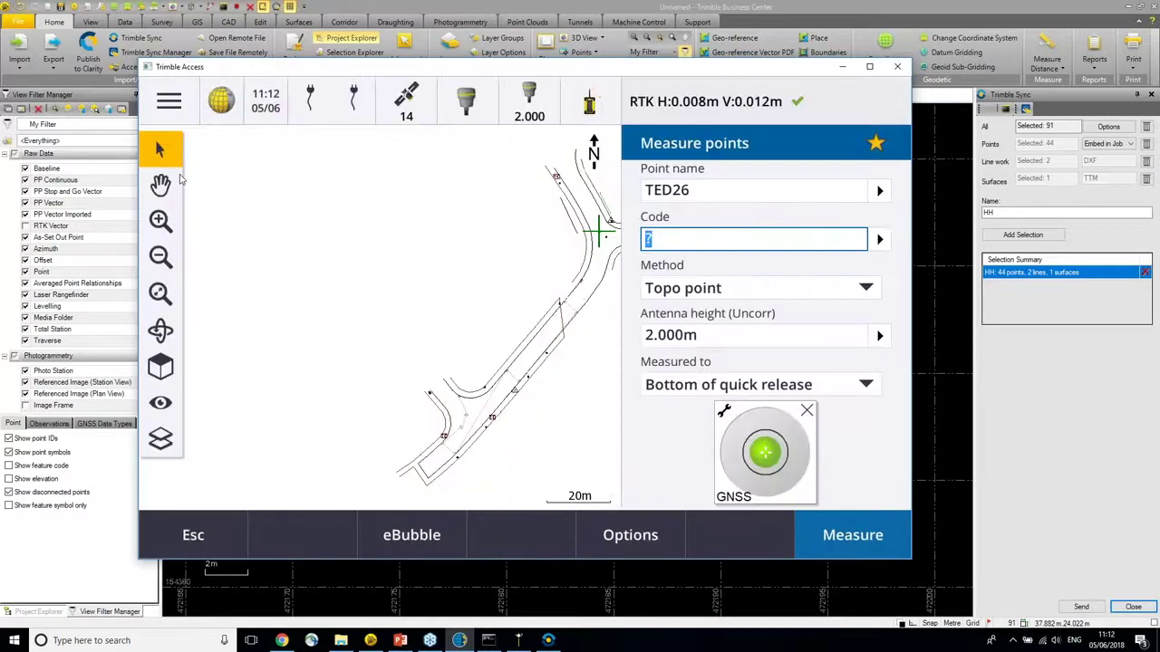
{"action": "left_click", "coordinate": [172, 102]}
{"action": "left_click", "coordinate": [186, 107]}
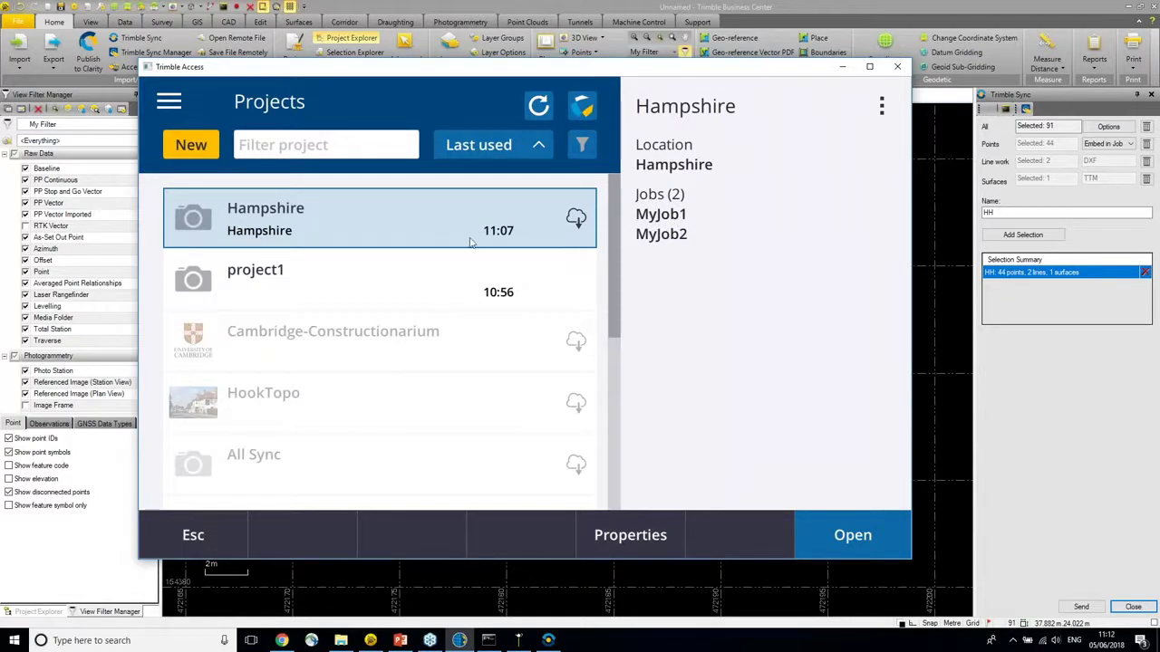
{"action": "left_click", "coordinate": [851, 542]}
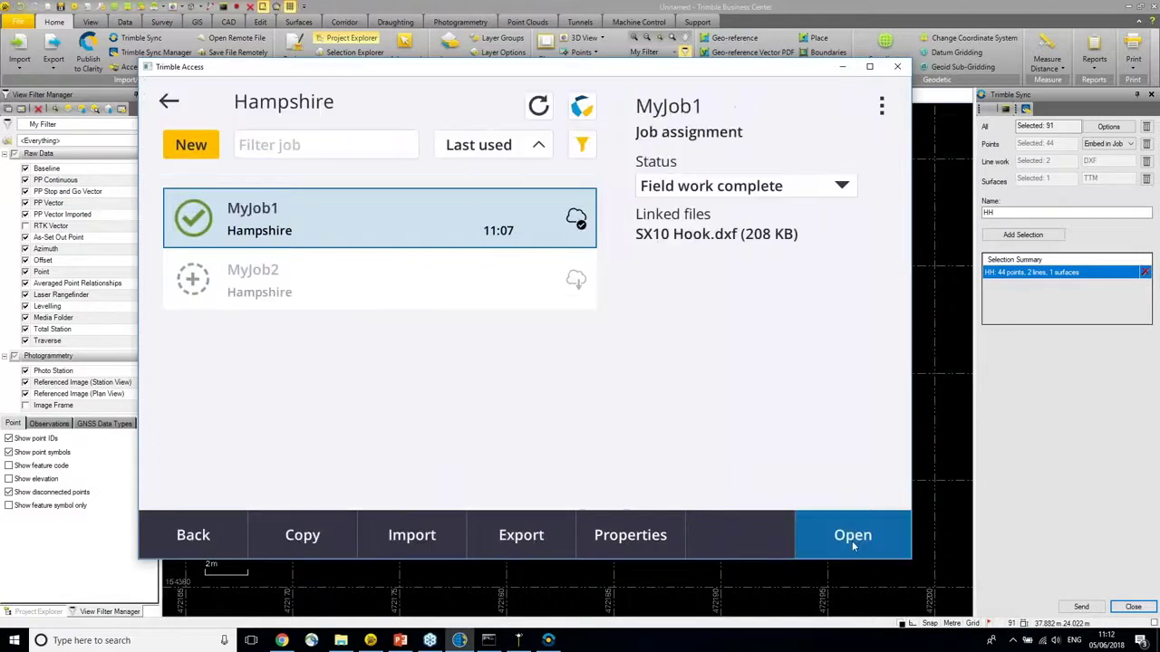
{"action": "left_click", "coordinate": [504, 286]}
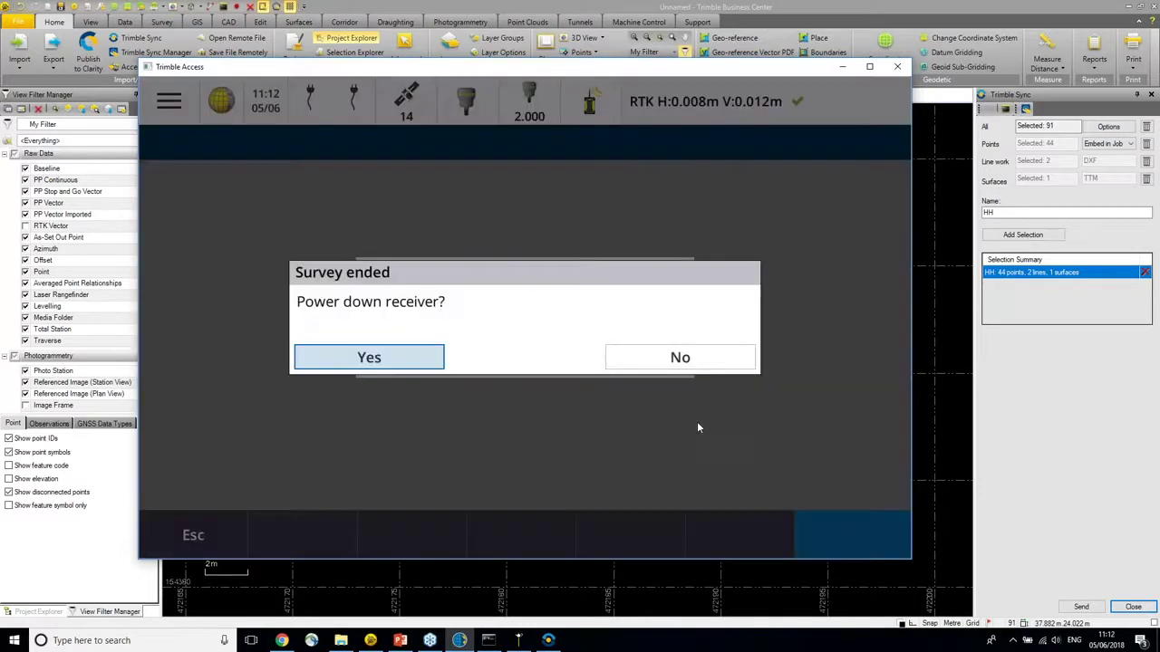
{"action": "left_click", "coordinate": [681, 359]}
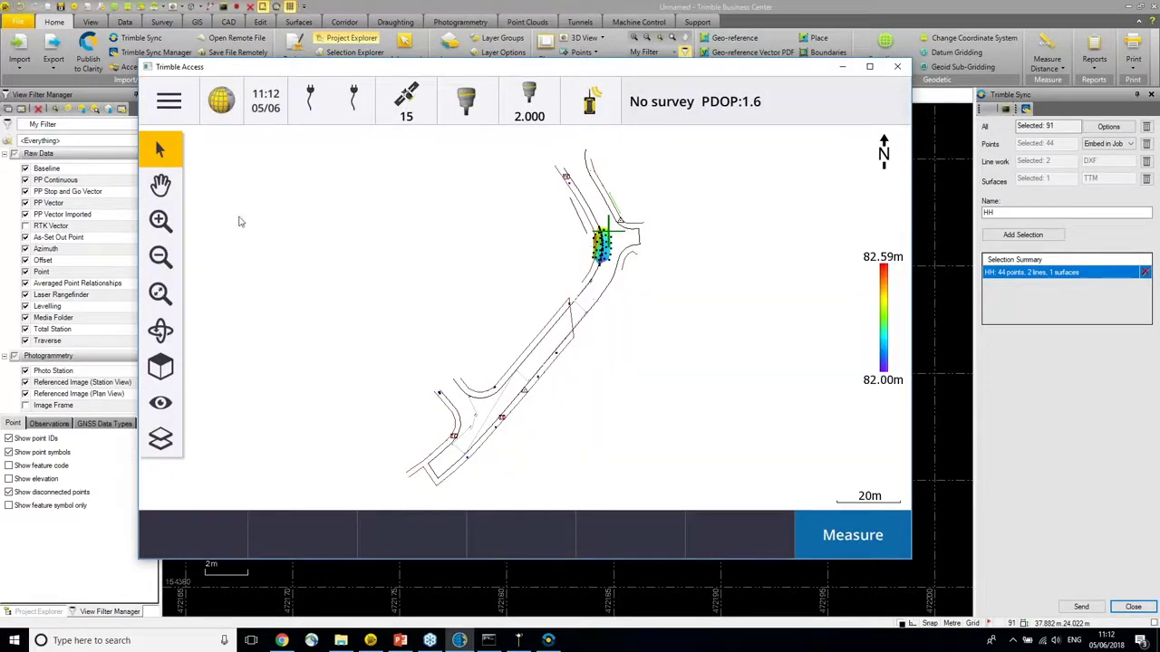
Step: Examine the coloured surface with its points and surrounding linework up close in the MyJob2 map
{"action": "left_click", "coordinate": [161, 186]}
{"action": "left_click_drag", "start_coordinate": [518, 266], "coordinate": [450, 317]}
{"action": "left_click", "coordinate": [159, 222]}
{"action": "left_click", "coordinate": [159, 222]}
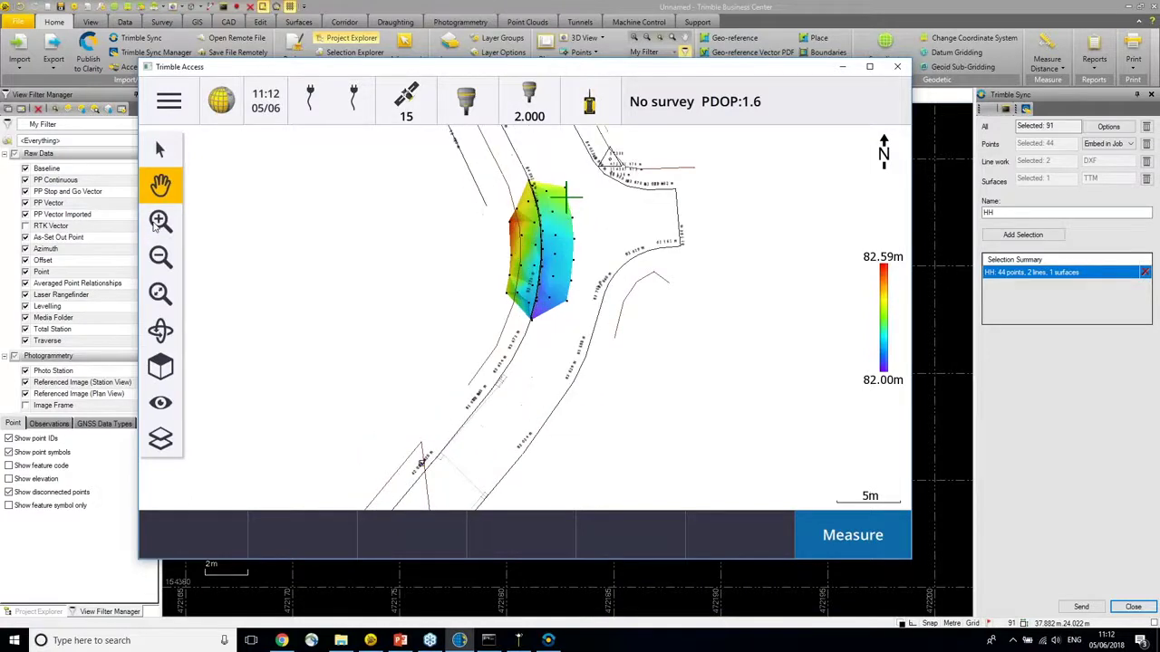
{"action": "left_click_drag", "start_coordinate": [418, 232], "coordinate": [394, 311]}
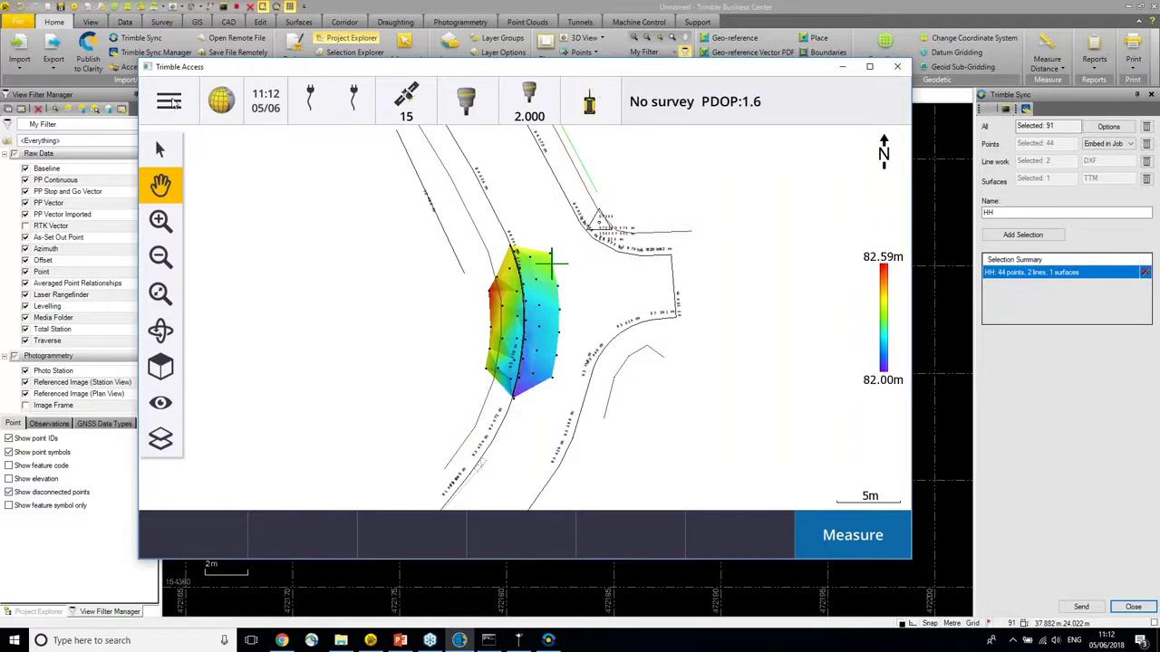
{"action": "left_click", "coordinate": [172, 104]}
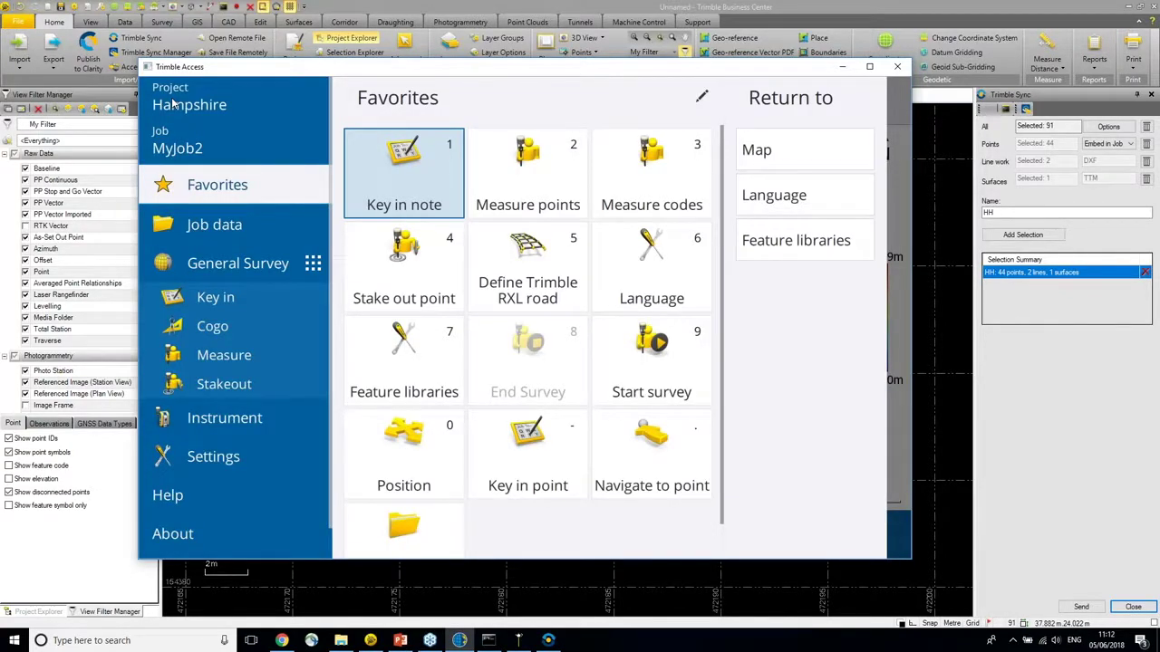
{"action": "left_click", "coordinate": [1149, 171]}
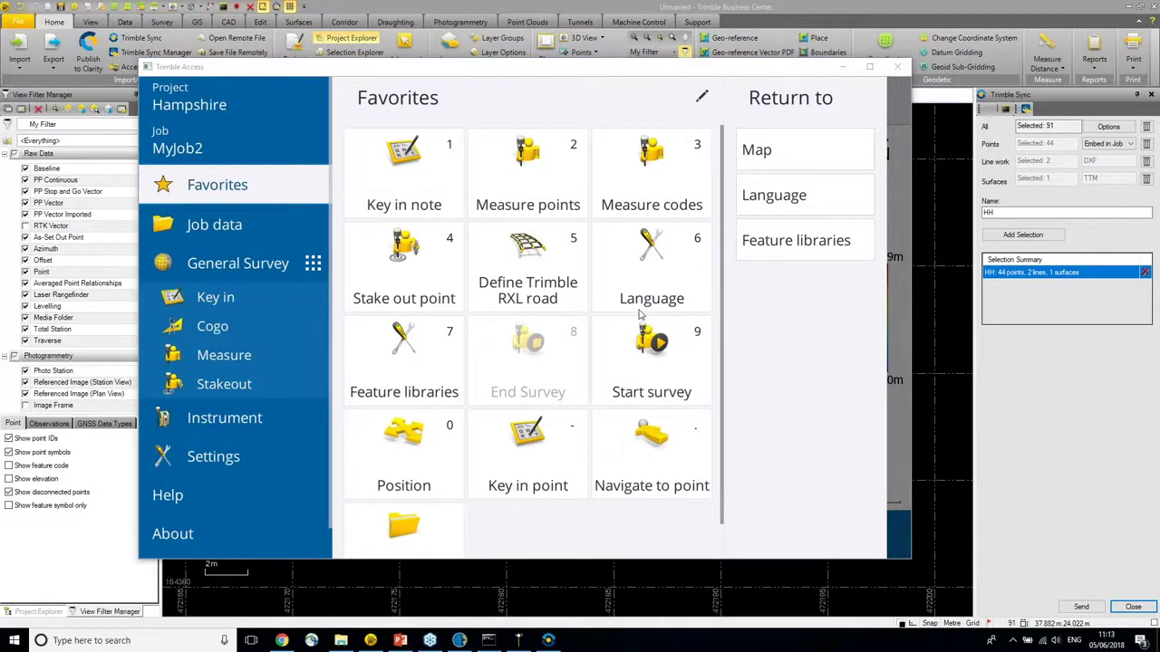